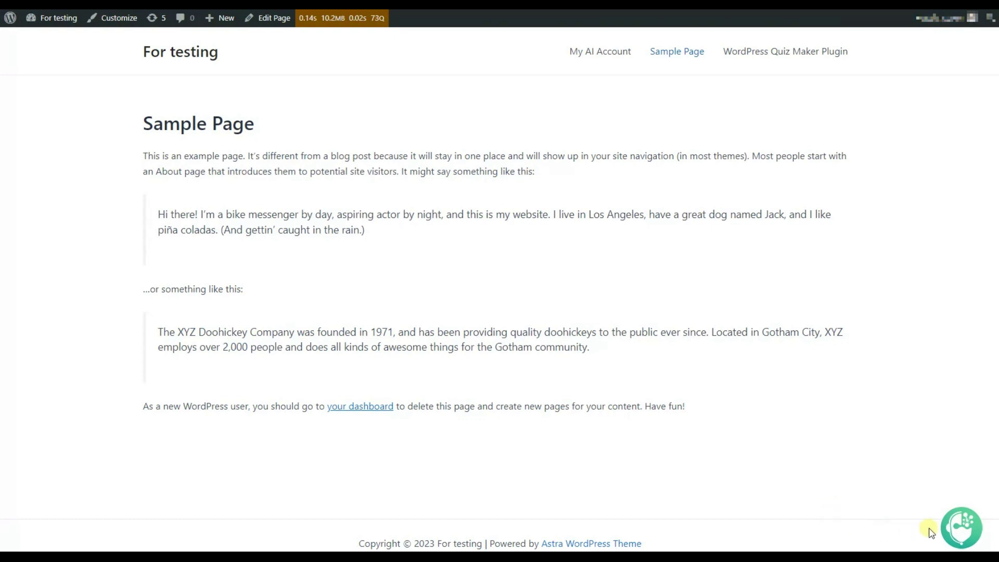
- Ask the site's AI Assistant 'How to create a personality quiz with quiz maker?' and read the reply
{"action": "left_click", "coordinate": [957, 525]}
{"action": "left_click", "coordinate": [892, 535]}
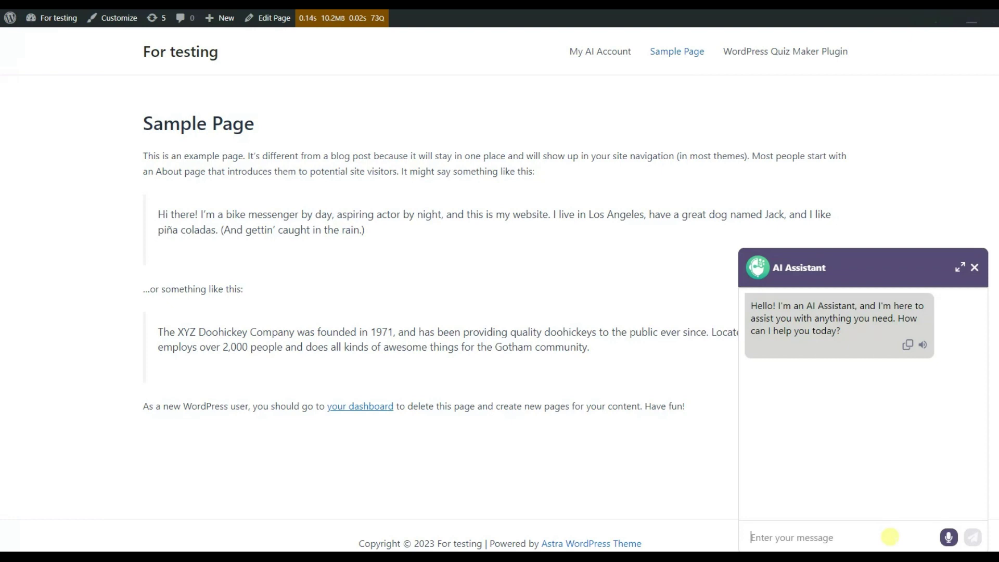
{"action": "type", "text": "How to"}
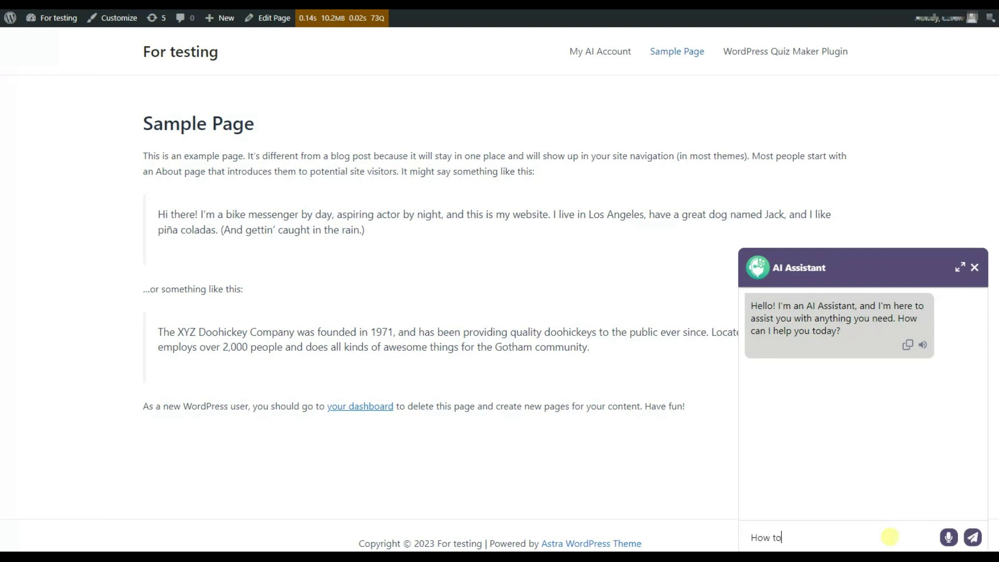
{"action": "type", "text": " create a personality quiz with quiz maker?"}
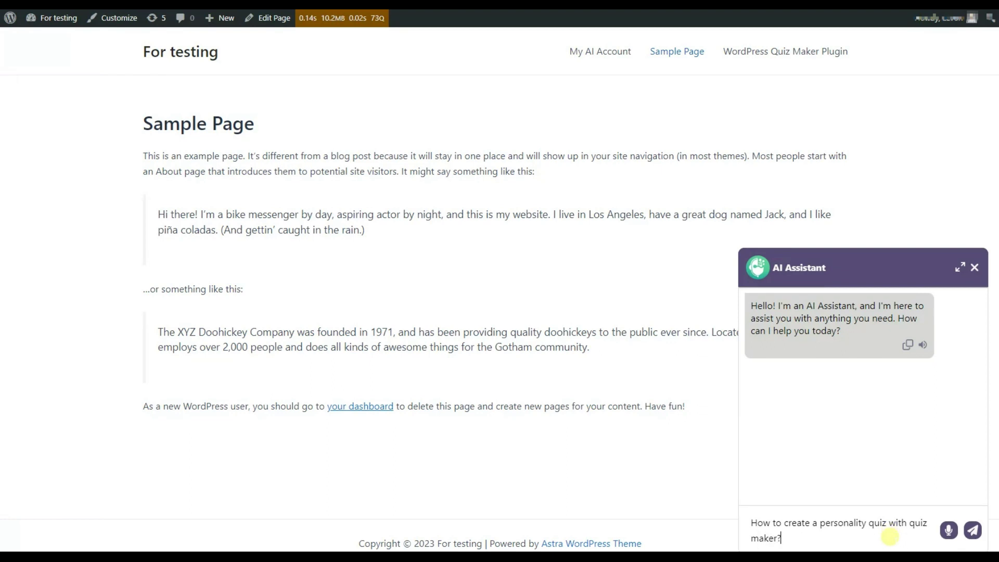
{"action": "key", "text": "Return"}
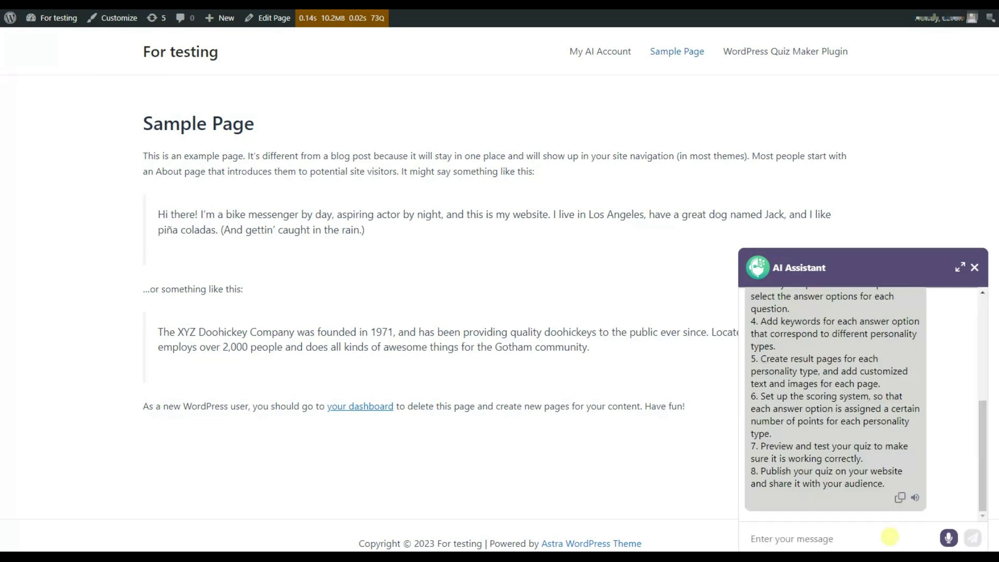
{"action": "scroll", "coordinate": [961, 471], "scroll_direction": "up", "scroll_amount": 3}
{"action": "scroll", "coordinate": [960, 470], "scroll_direction": "up", "scroll_amount": 1}
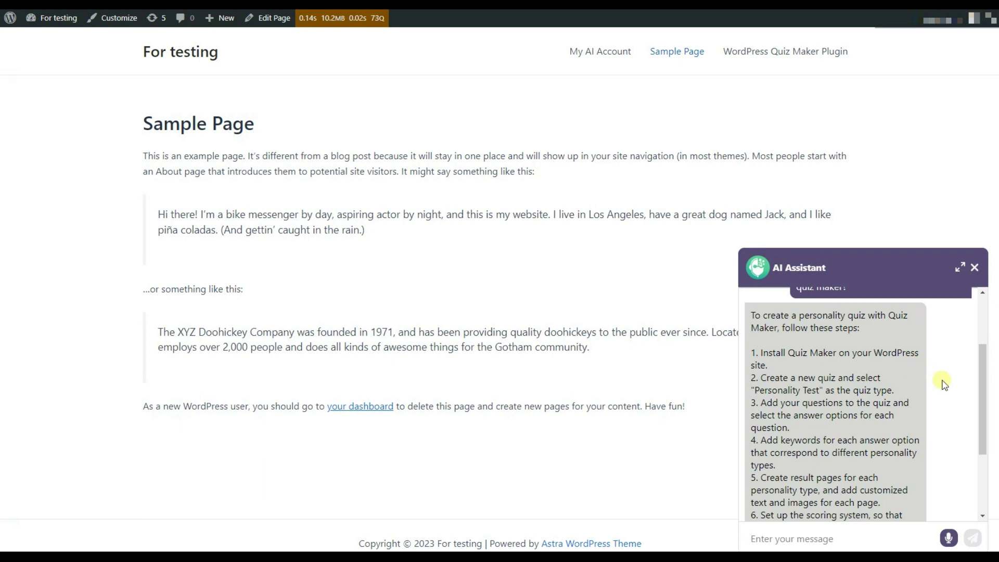
{"action": "scroll", "coordinate": [944, 384], "scroll_direction": "down", "scroll_amount": 3}
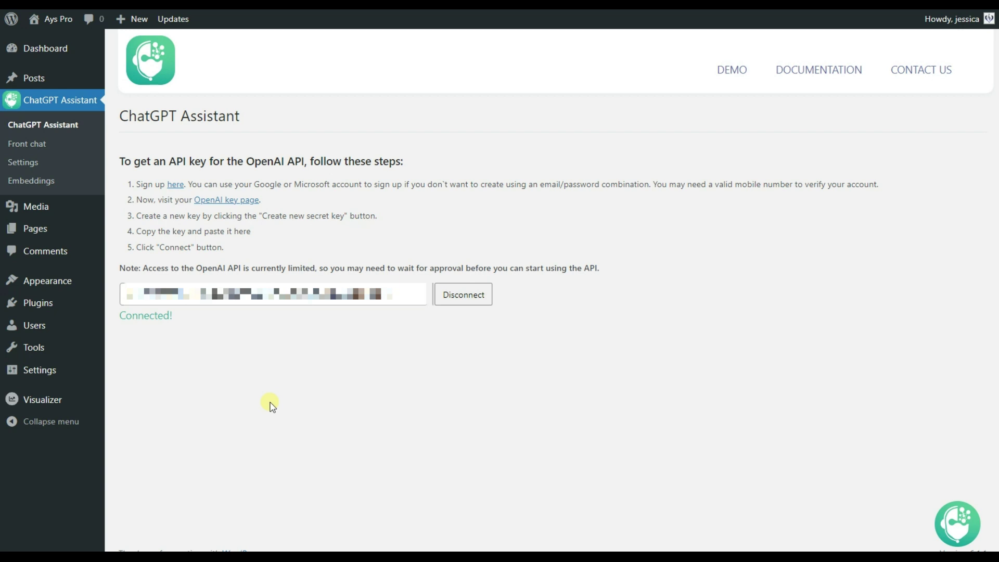
- Go to the ChatGPT Assistant plugin's Embeddings settings in the admin sidebar
{"action": "left_click", "coordinate": [49, 181]}
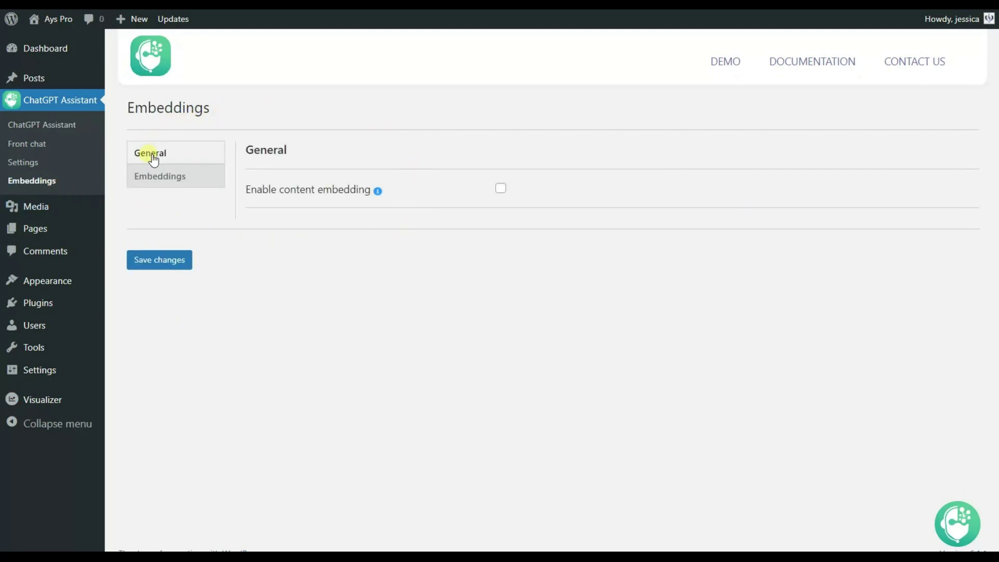
- Enable content embedding in the General embedding settings and go to the Pinecone website
{"action": "left_click", "coordinate": [183, 178]}
{"action": "left_click", "coordinate": [501, 189]}
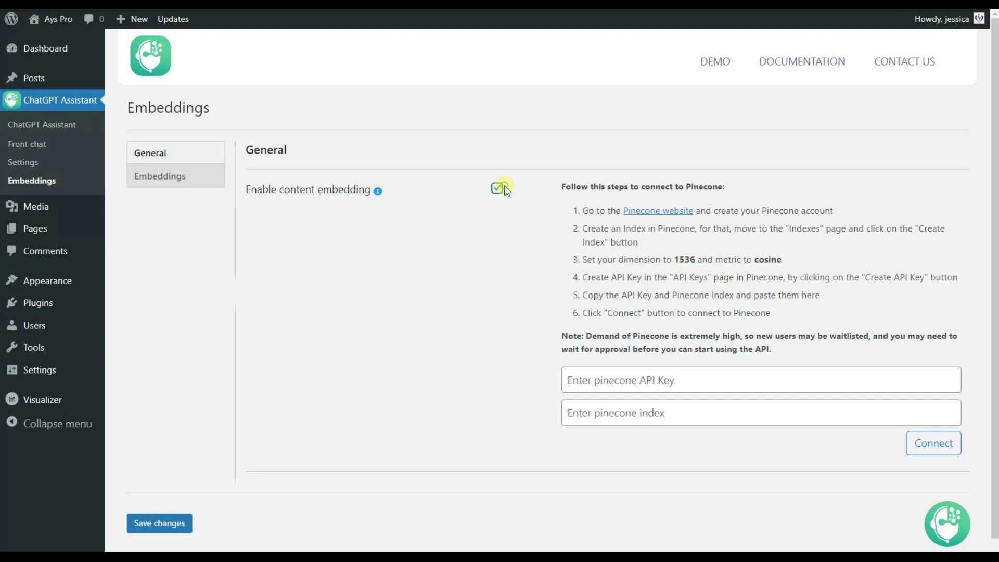
{"action": "left_click", "coordinate": [666, 213]}
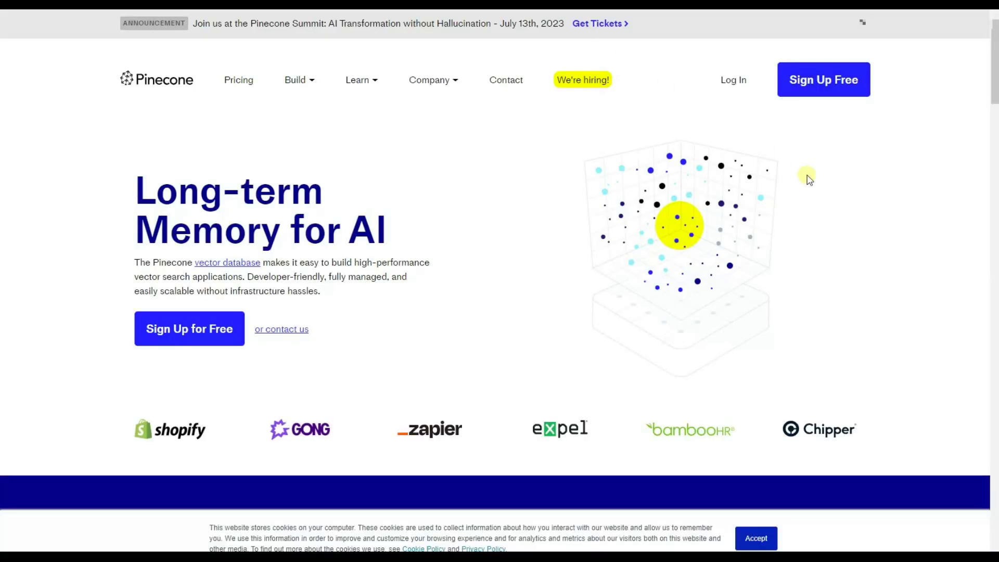
- Sign up for a free Pinecone account
{"action": "left_click", "coordinate": [801, 86]}
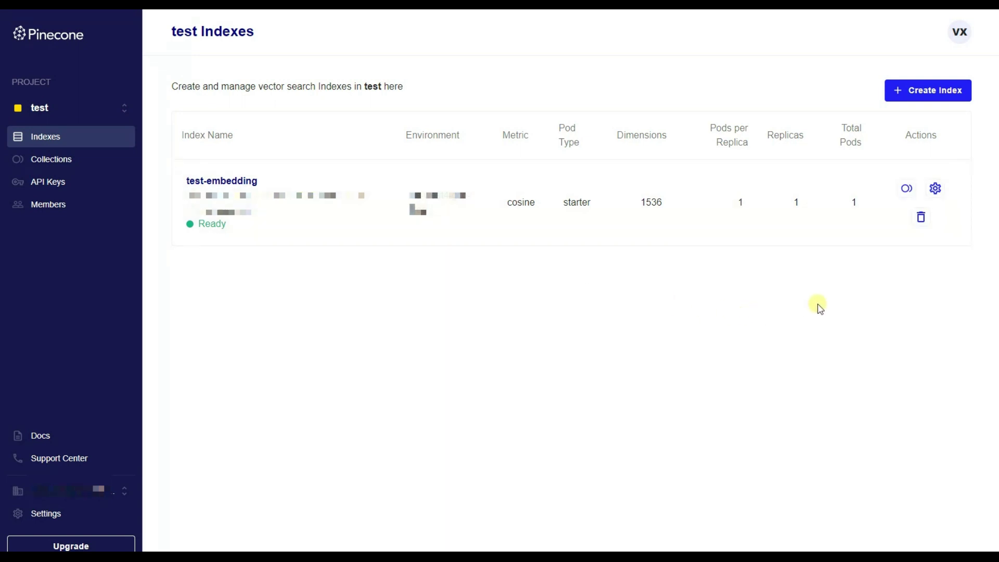
- Create a Pinecone index named 'test' with 1536 dimensions and the cosine metric
{"action": "left_click", "coordinate": [920, 99]}
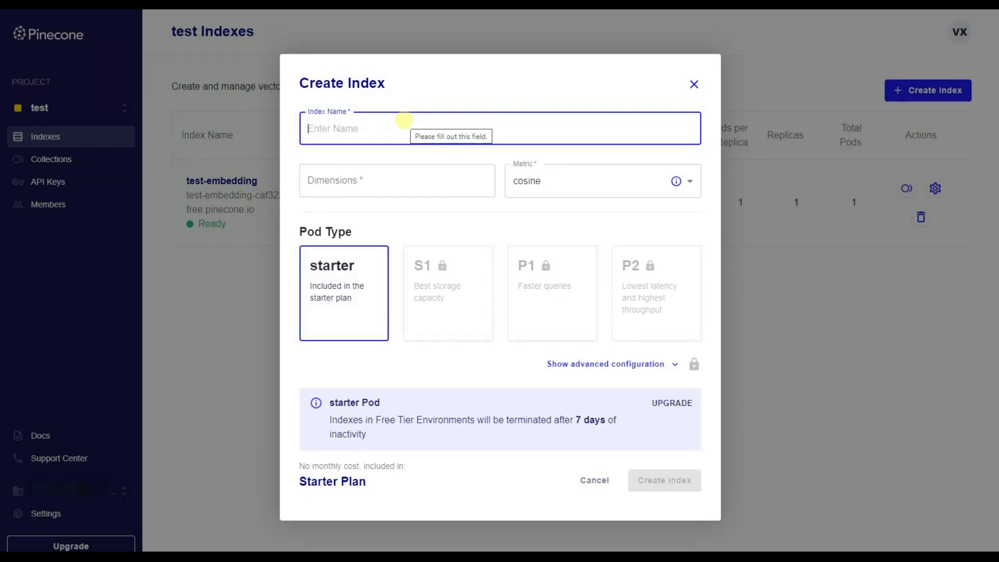
{"action": "type", "text": "test"}
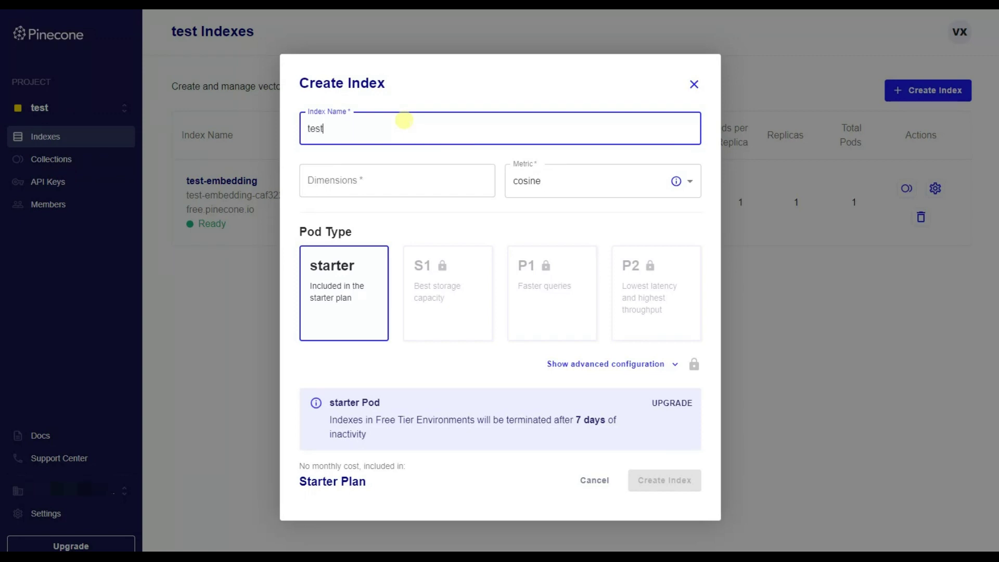
{"action": "left_click", "coordinate": [316, 200]}
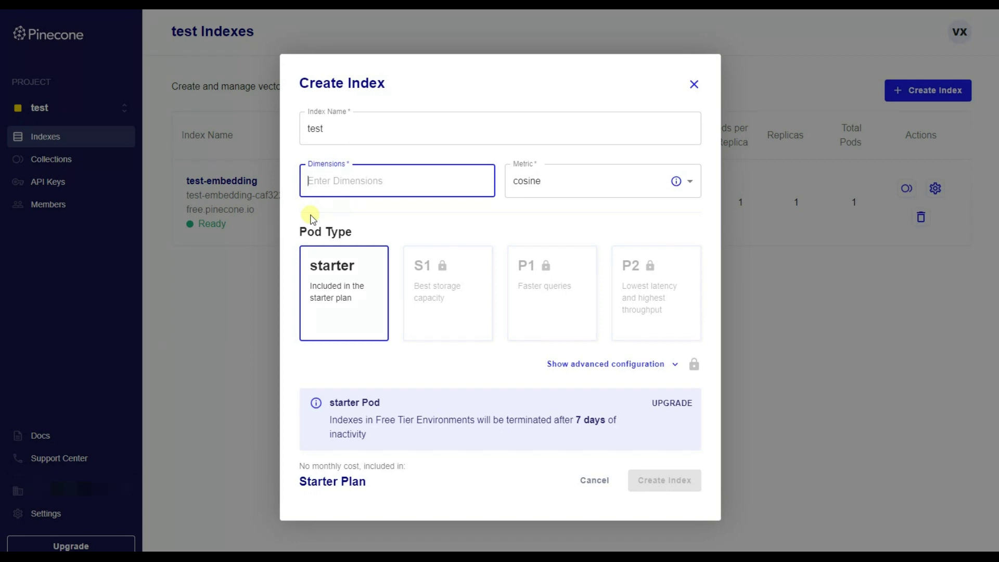
{"action": "type", "text": "1"}
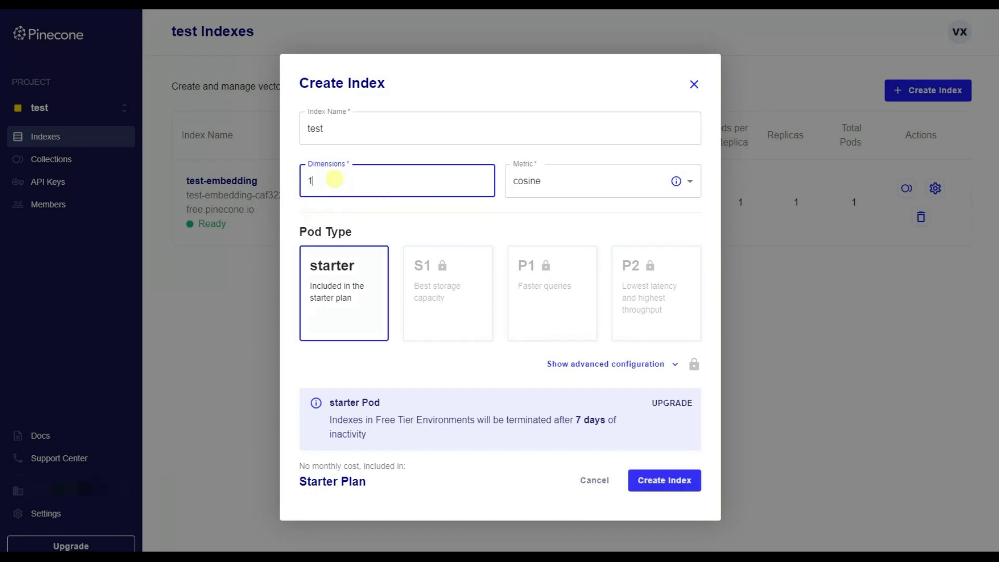
{"action": "type", "text": "536"}
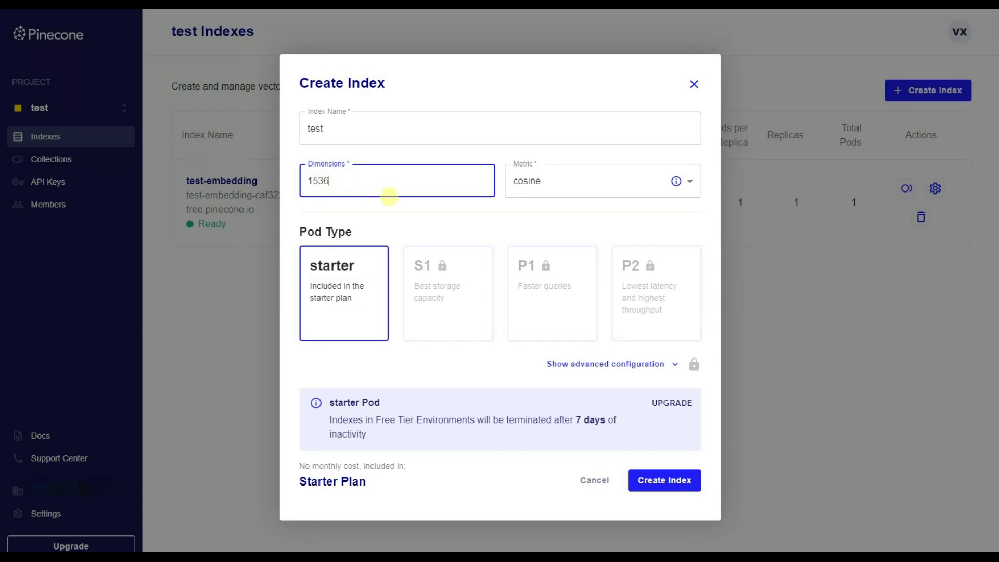
{"action": "left_click", "coordinate": [574, 187]}
{"action": "left_click", "coordinate": [494, 210]}
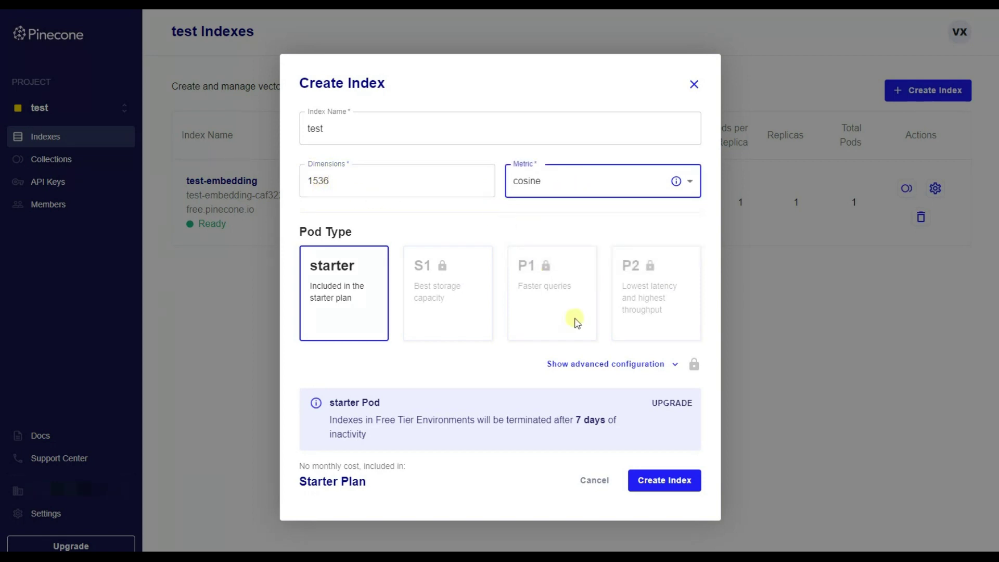
{"action": "left_click", "coordinate": [676, 488]}
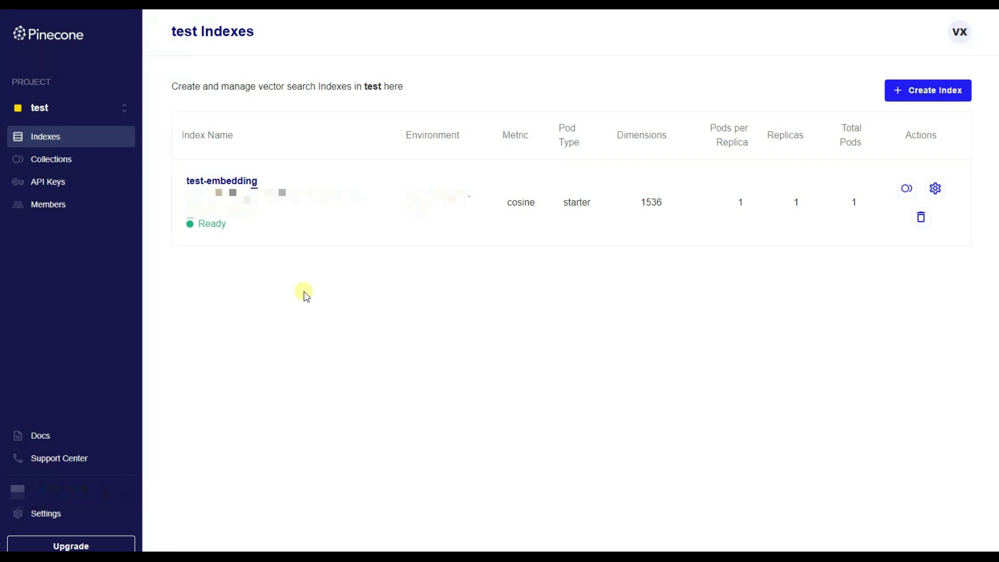
- Create a new Pinecone API key named 'test' in the project's API Keys list
{"action": "left_click", "coordinate": [78, 188]}
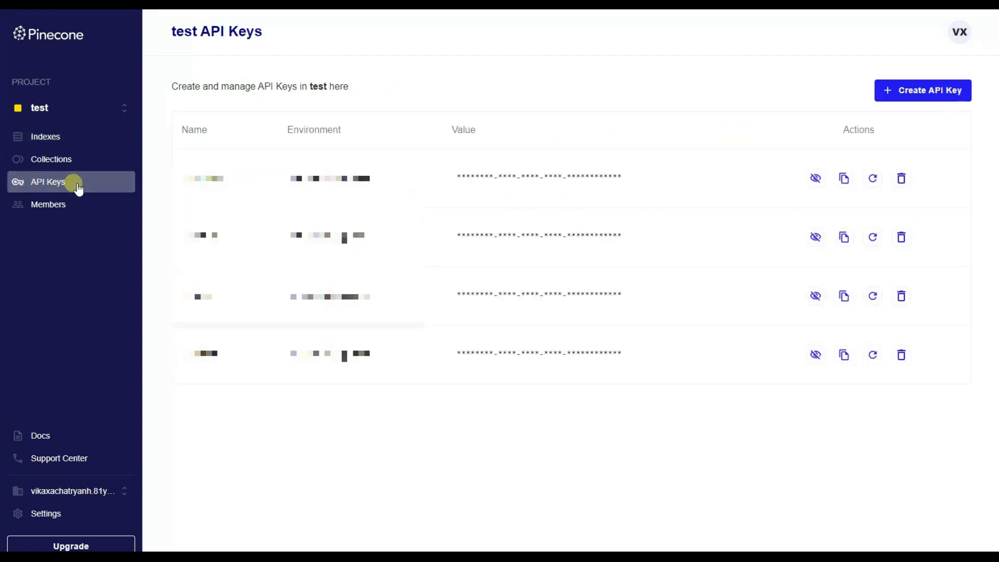
{"action": "left_click", "coordinate": [916, 96]}
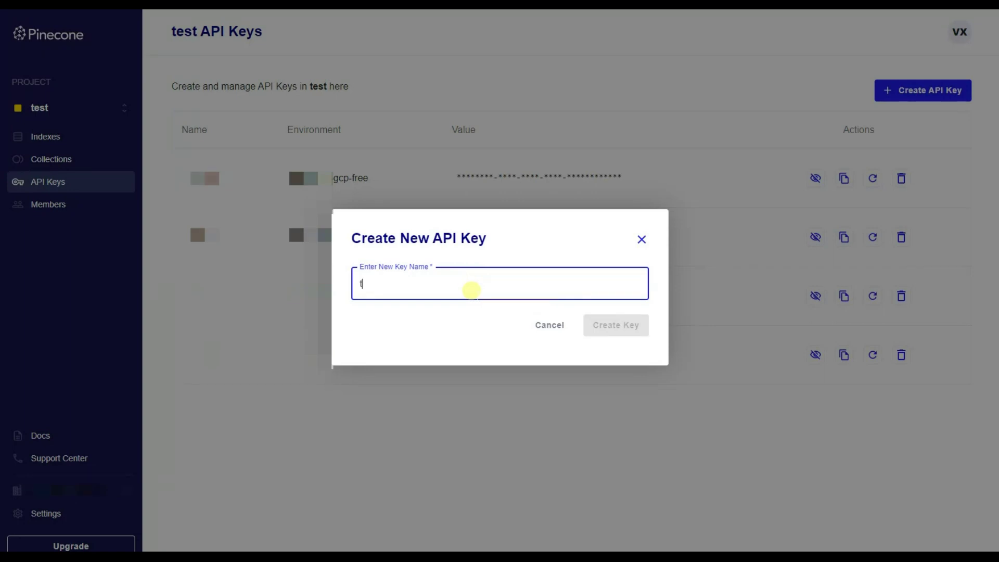
{"action": "type", "text": "test"}
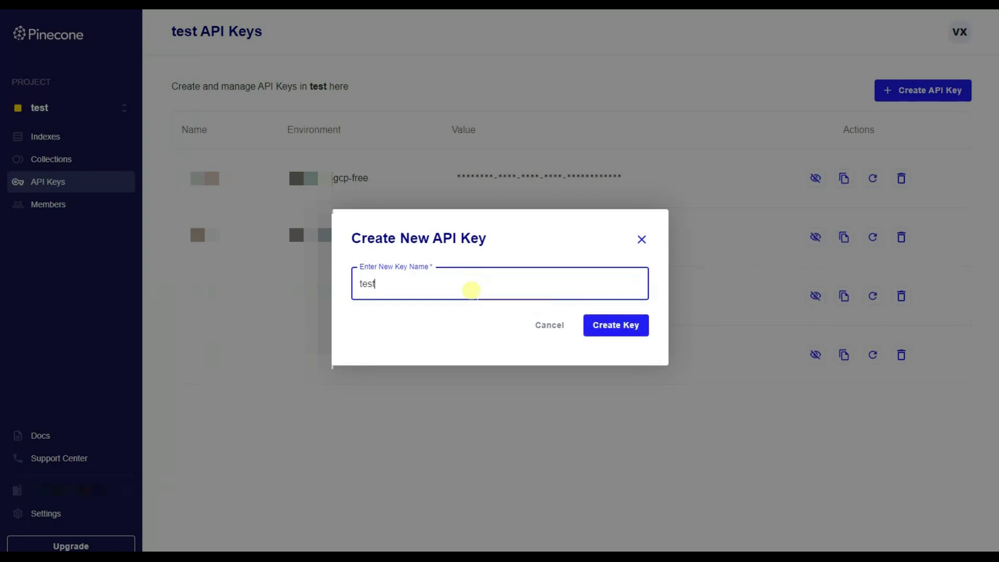
{"action": "left_click", "coordinate": [631, 328]}
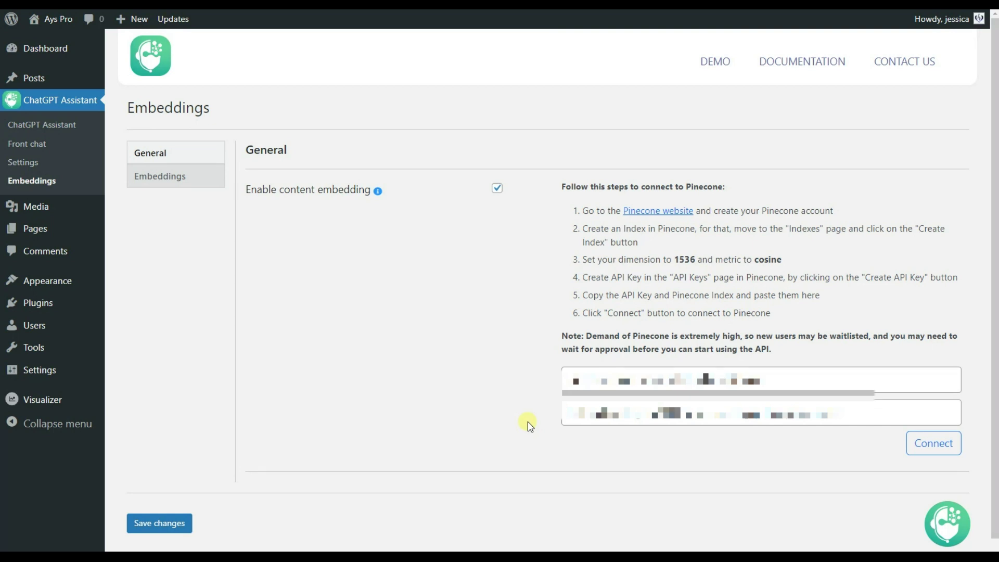
- Connect the plugin to Pinecone and scroll down to the post and page embedding options
{"action": "left_click", "coordinate": [945, 455]}
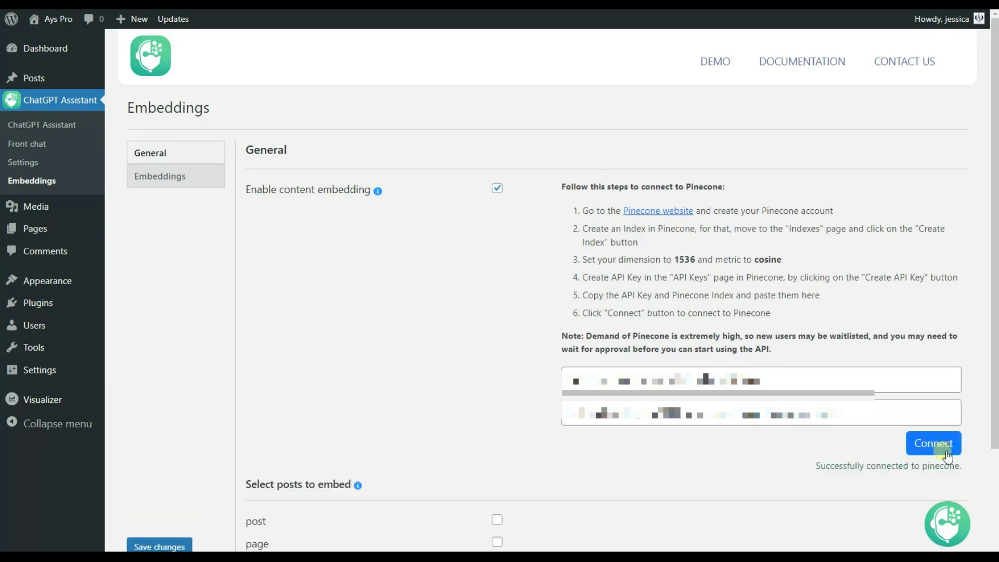
{"action": "scroll", "coordinate": [836, 441], "scroll_direction": "down", "scroll_amount": 1}
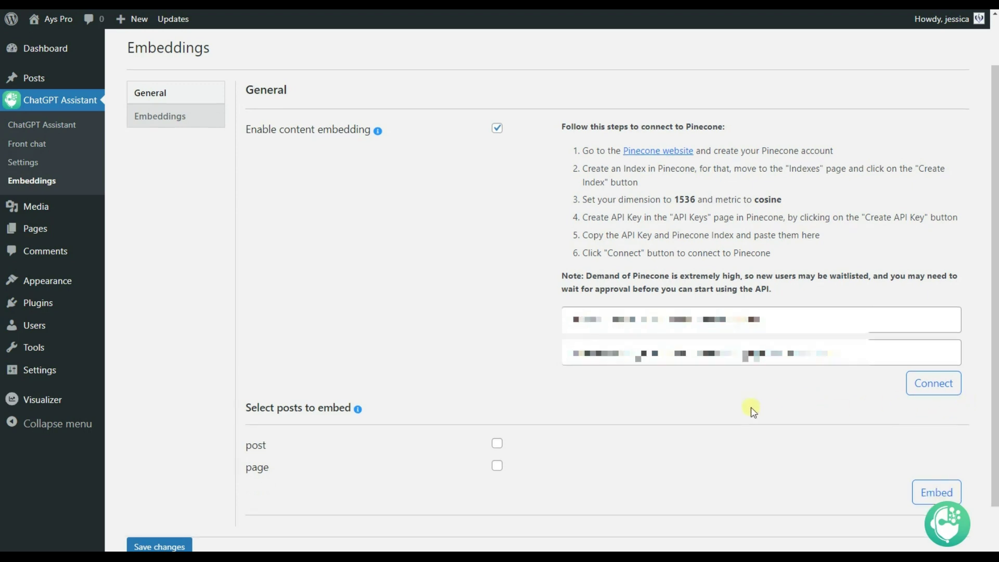
{"action": "scroll", "coordinate": [624, 395], "scroll_direction": "down", "scroll_amount": 1}
{"action": "left_click", "coordinate": [511, 348]}
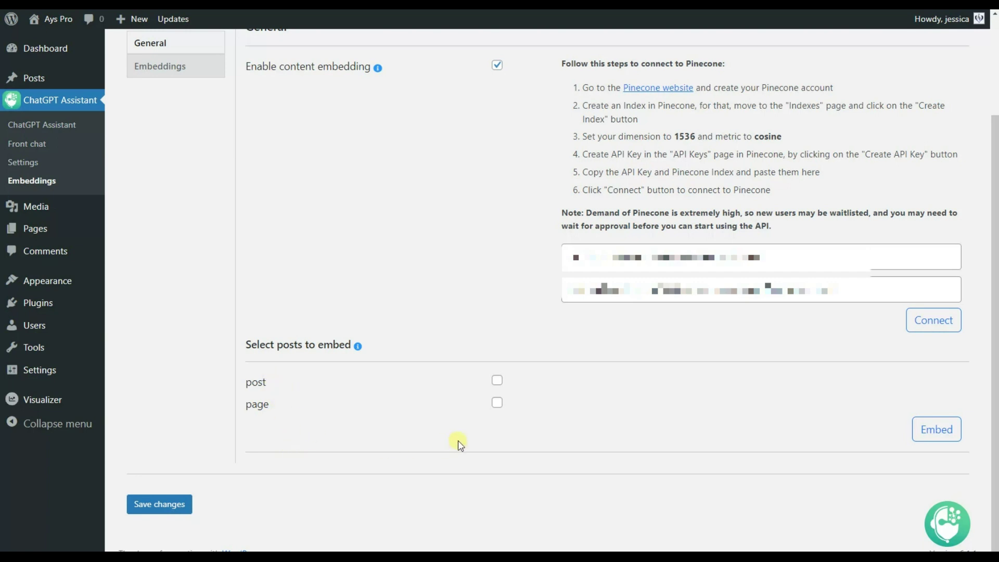
- Tick pages and posts, add the 'Most popular quiz' post, and start embedding
{"action": "left_click", "coordinate": [496, 404]}
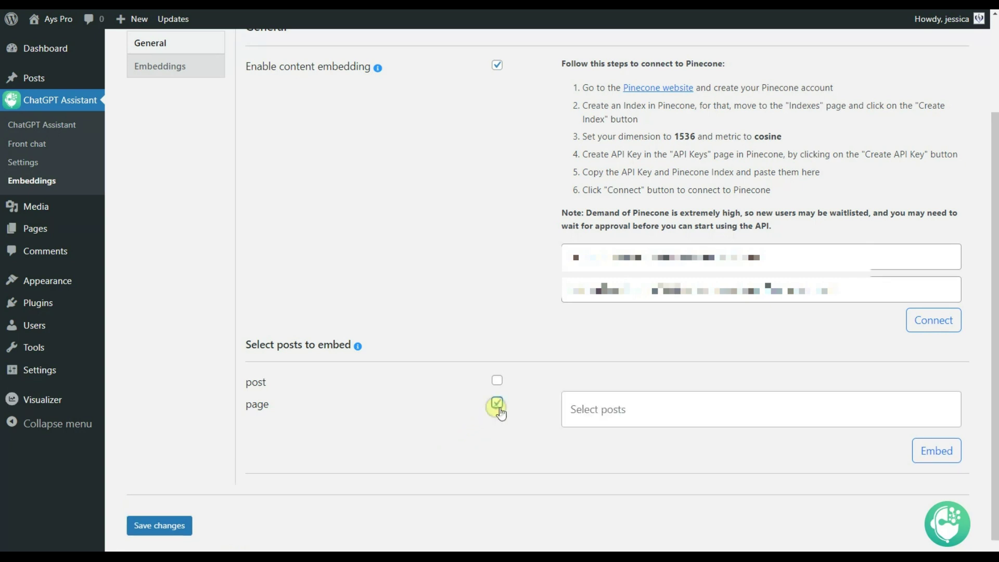
{"action": "left_click", "coordinate": [496, 380]}
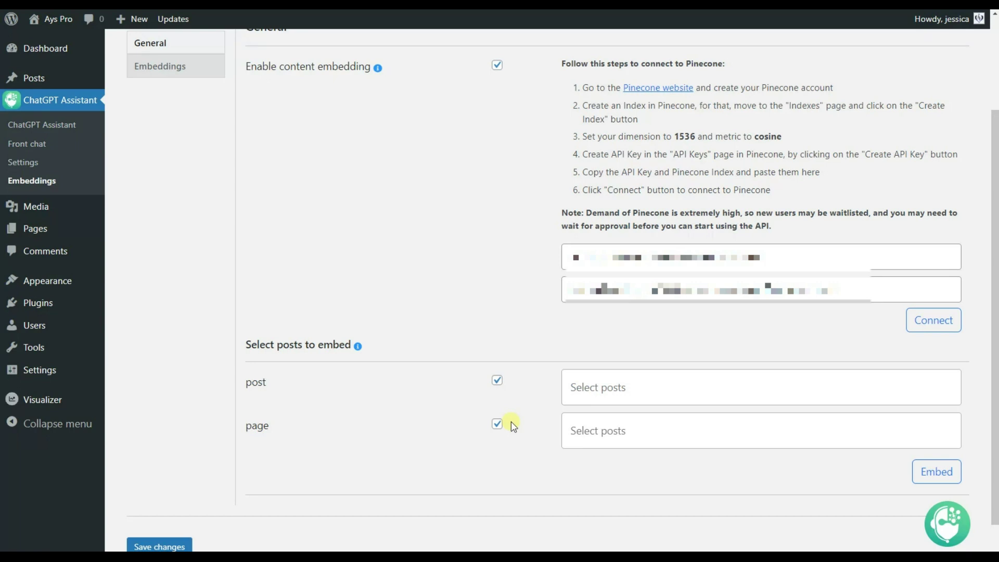
{"action": "left_click", "coordinate": [589, 388]}
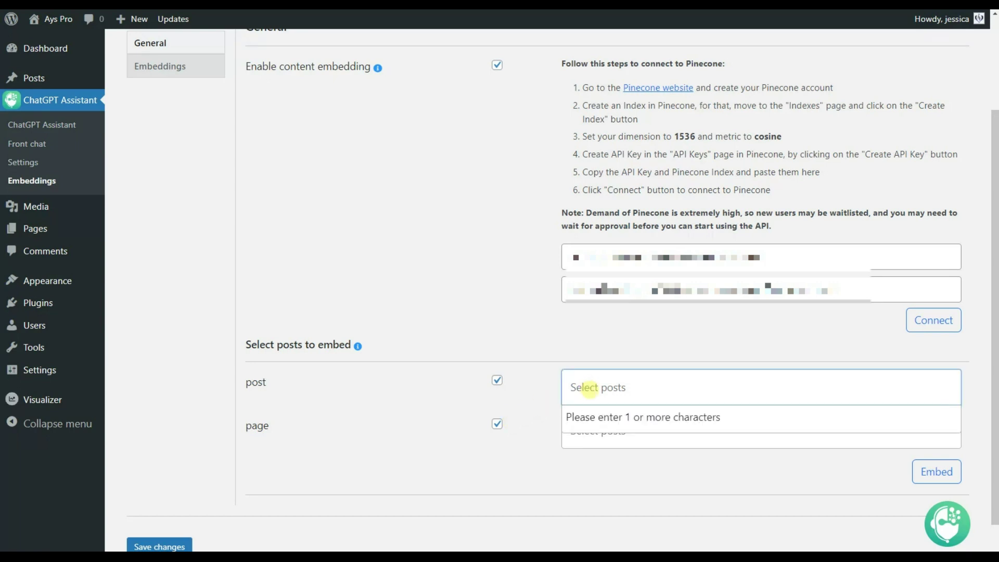
{"action": "type", "text": "q"}
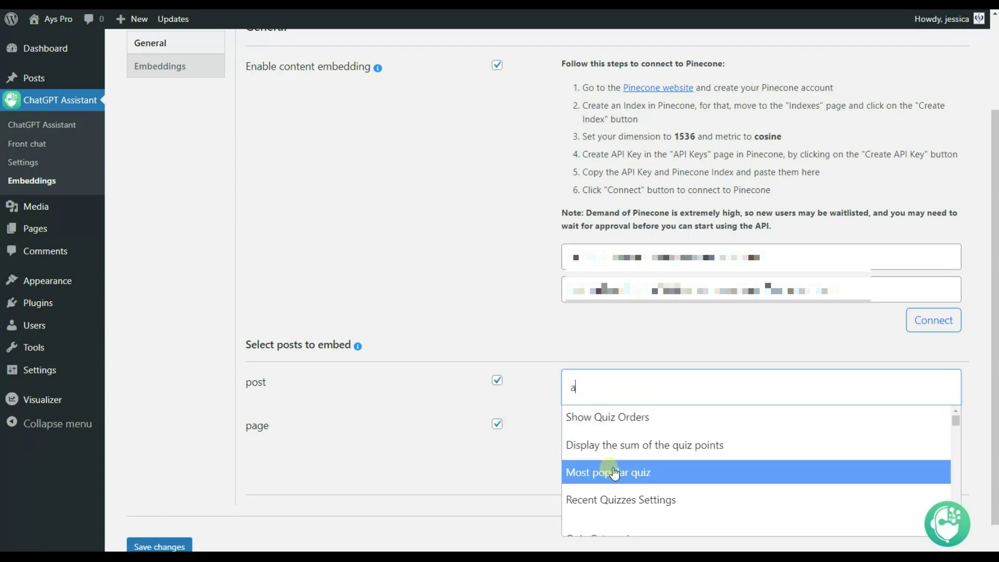
{"action": "left_click", "coordinate": [611, 471]}
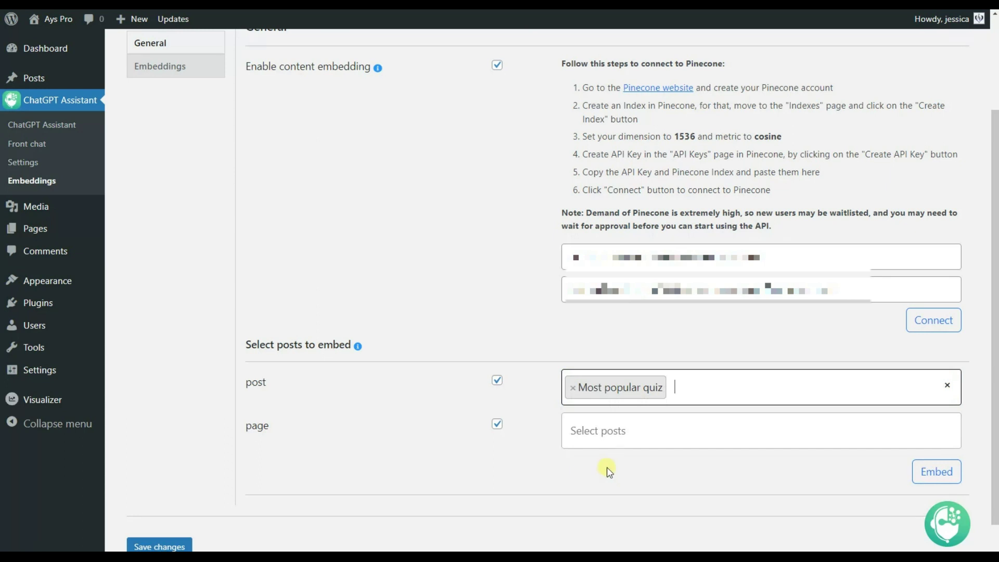
{"action": "left_click", "coordinate": [947, 473]}
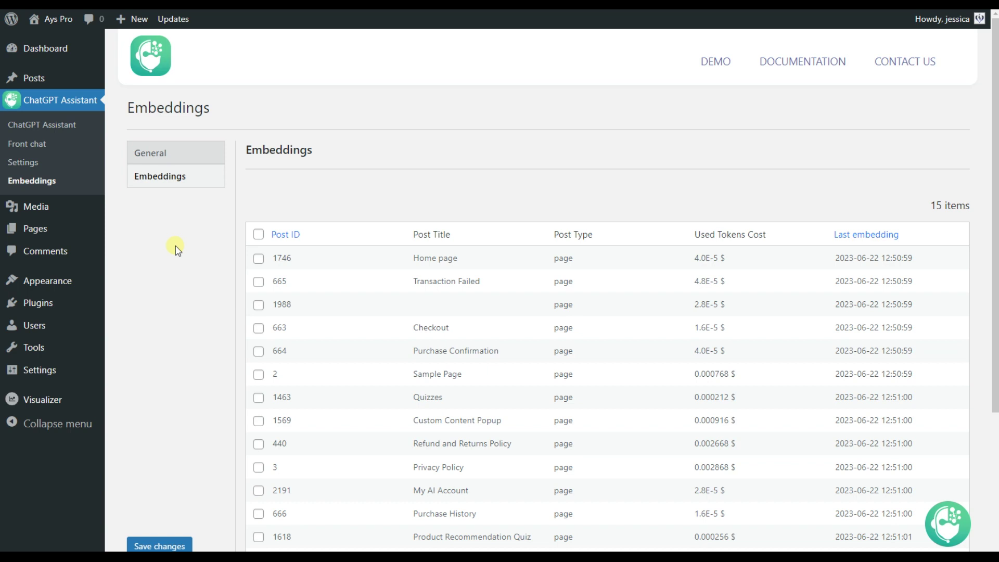
- Scroll through the Embeddings table to review all 15 embedded items
{"action": "scroll", "coordinate": [176, 250], "scroll_direction": "down", "scroll_amount": 1}
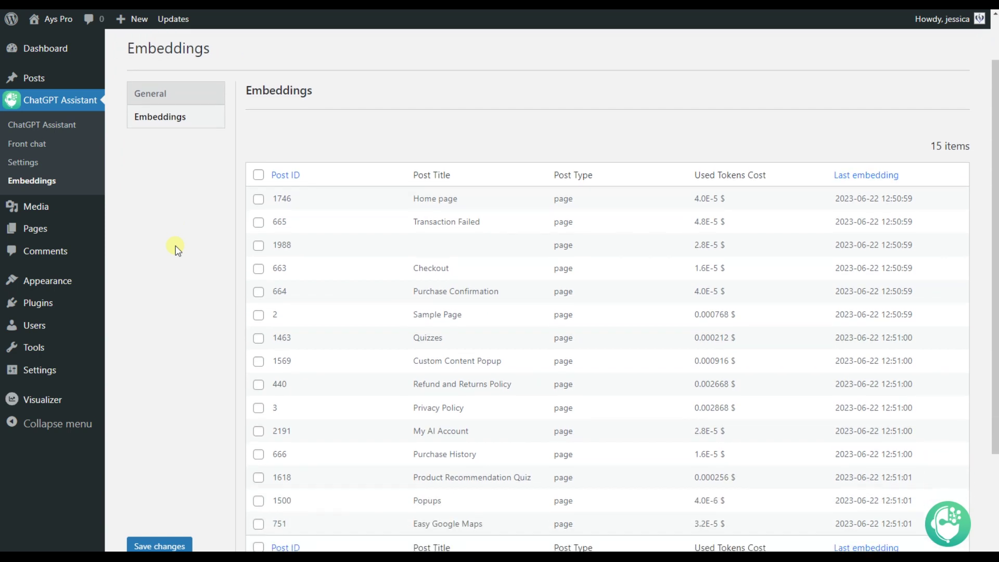
{"action": "scroll", "coordinate": [177, 250], "scroll_direction": "down", "scroll_amount": 1}
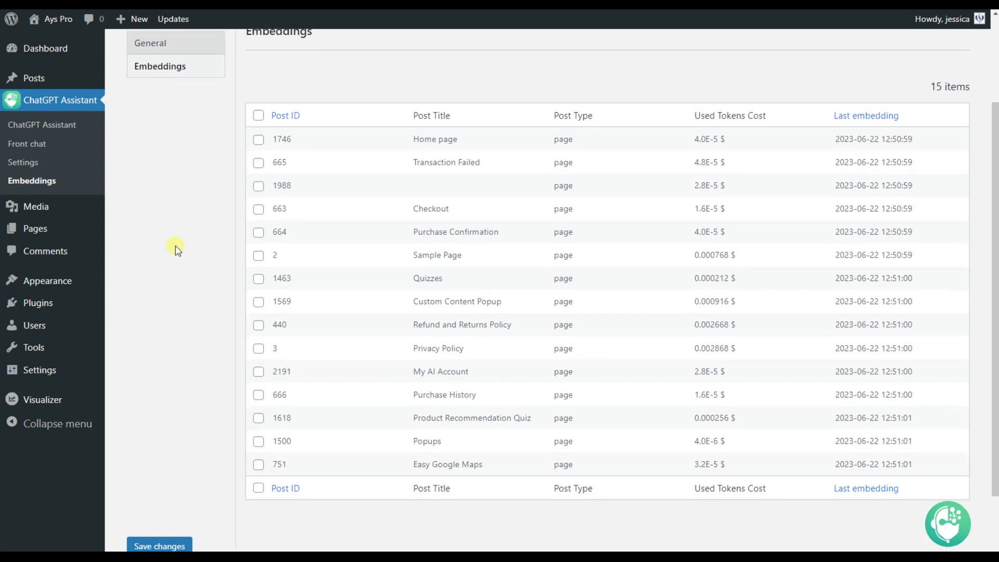